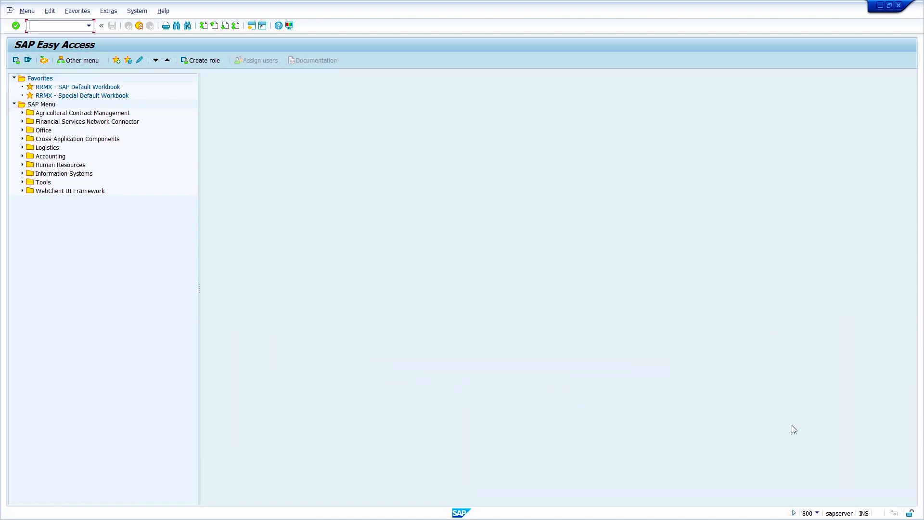
Open material 50066715 in MM02 with only the MRP 4 view selected
text(mm02)
key(Return)
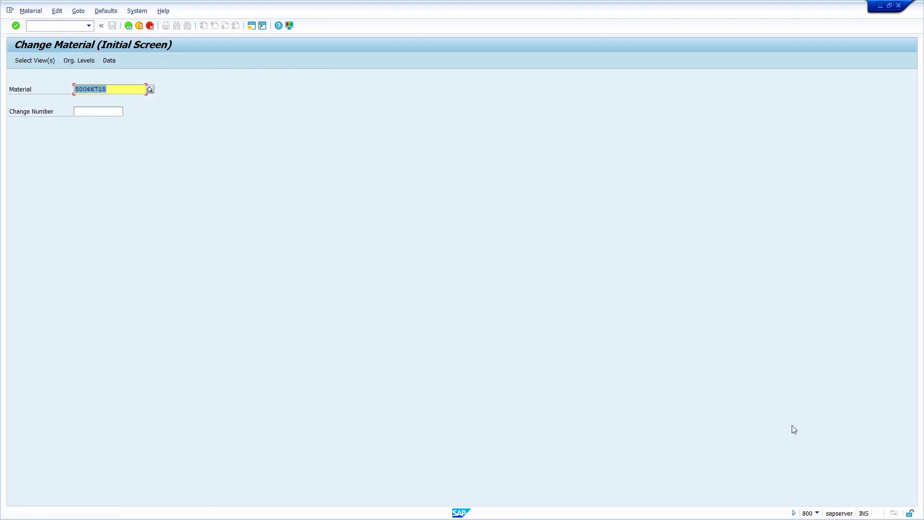
key(Return)
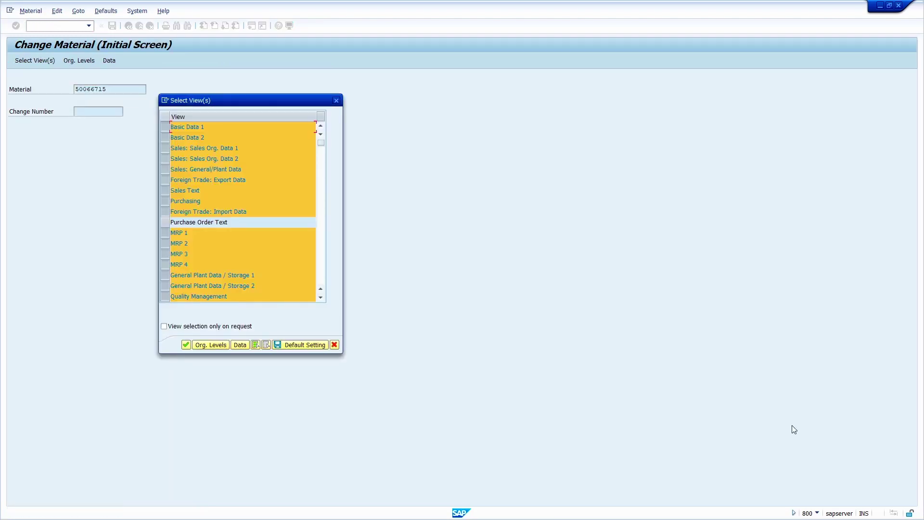
click(268, 345)
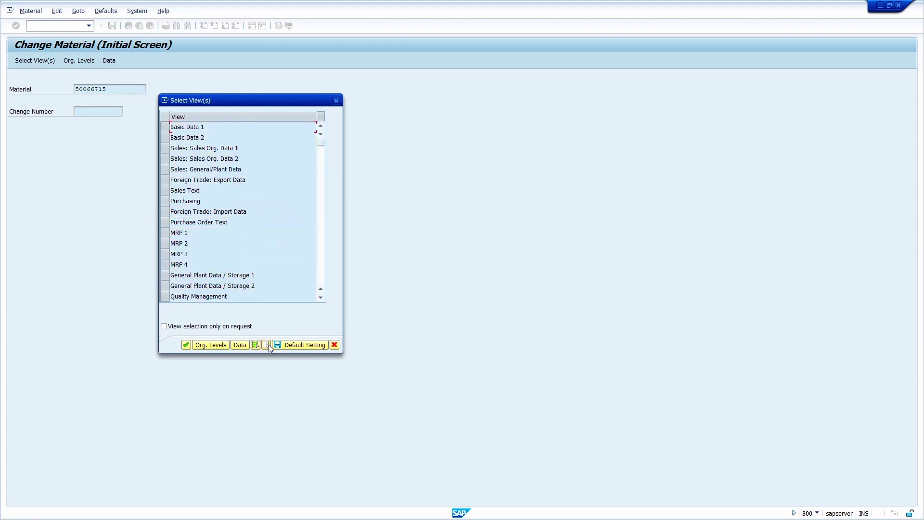
click(166, 264)
key(Return)
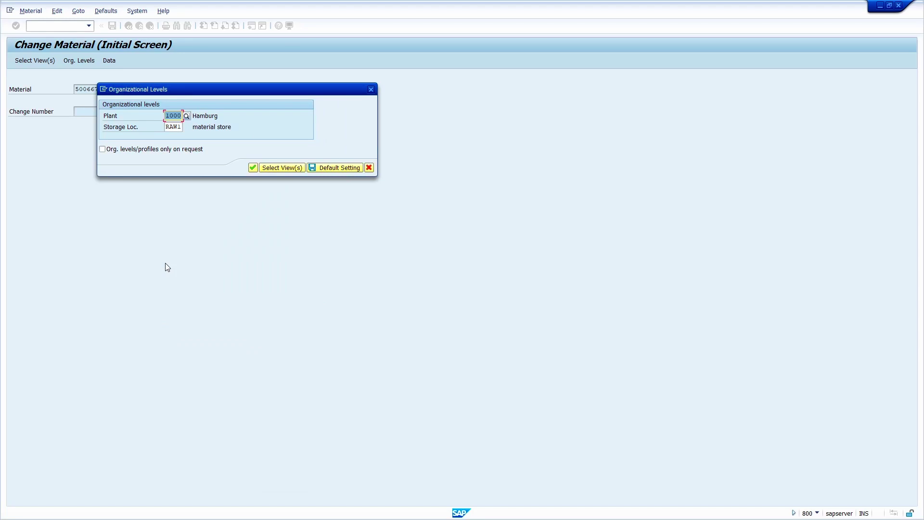
For plant 1000 and storage location RAW1, set SLoc MRP indicator 1 (excluded from MRP)
key(Return)
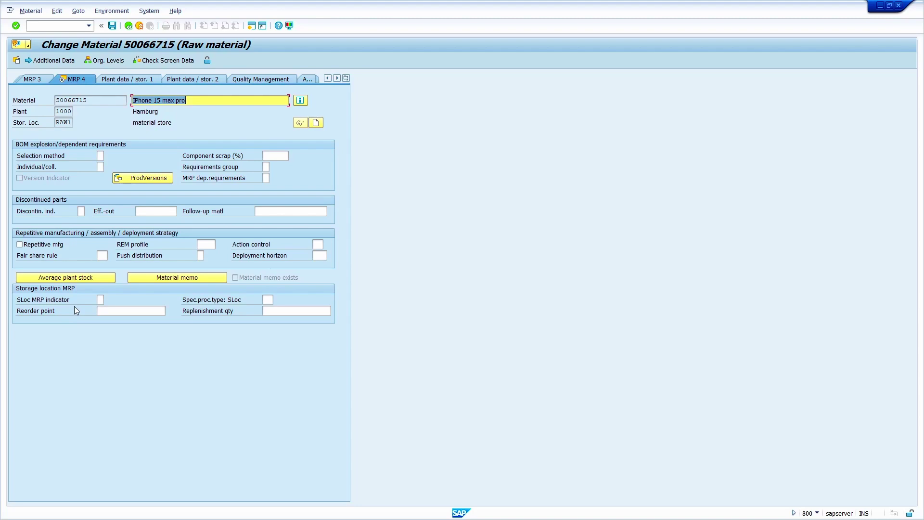
click(100, 300)
click(107, 299)
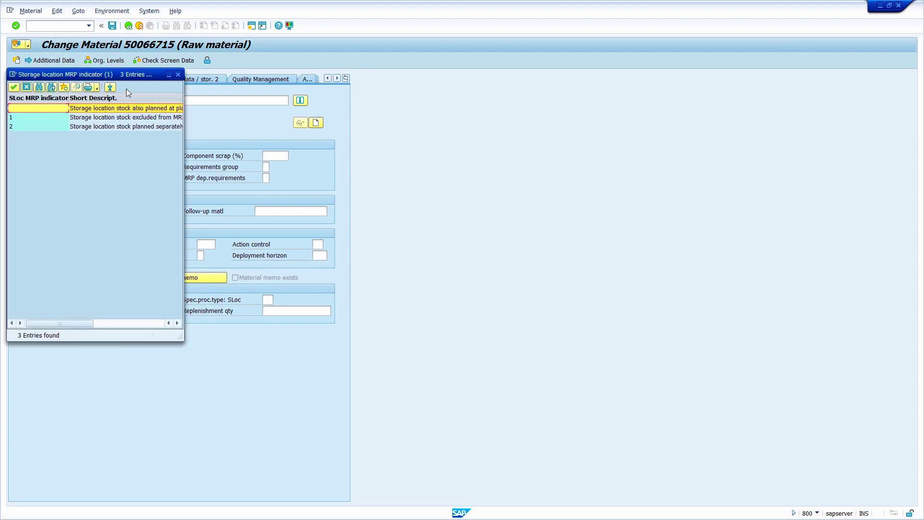
drag(184, 167, 227, 168)
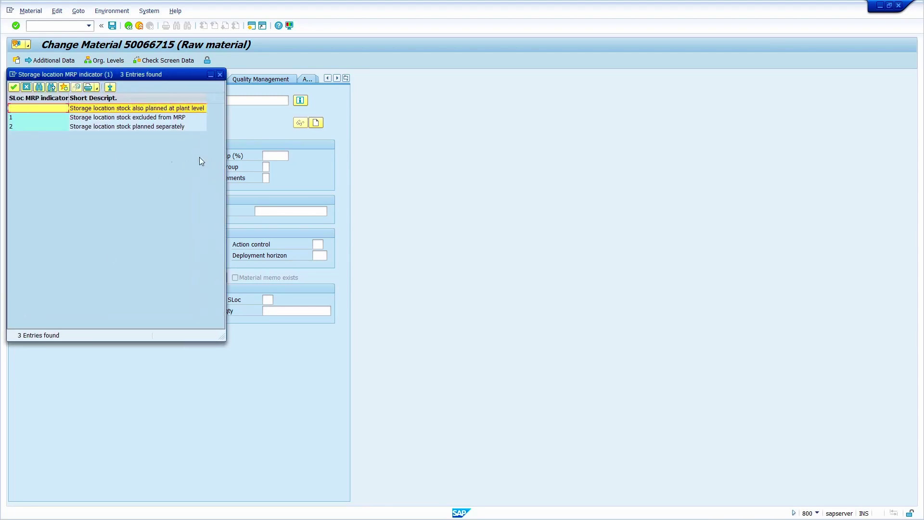
double_click(96, 119)
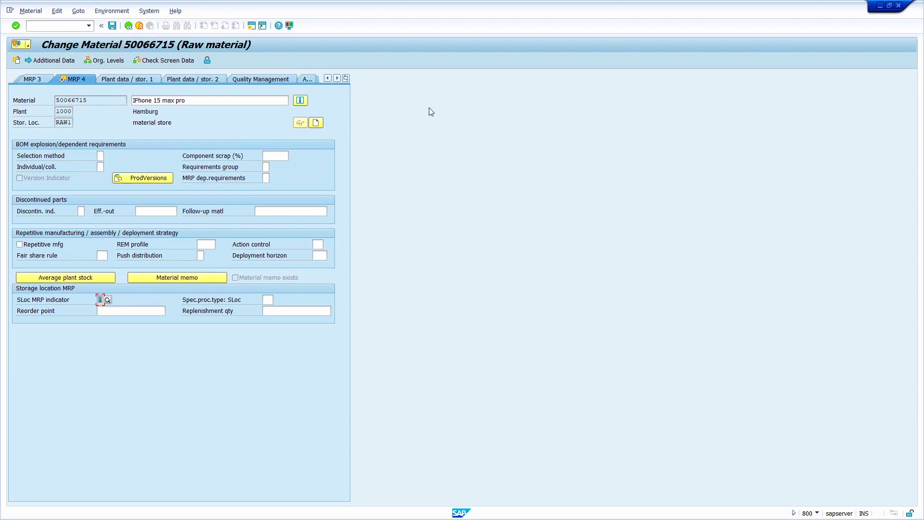
Enter safety stock 50 in the MRP 2 view and save material 50066715
click(346, 79)
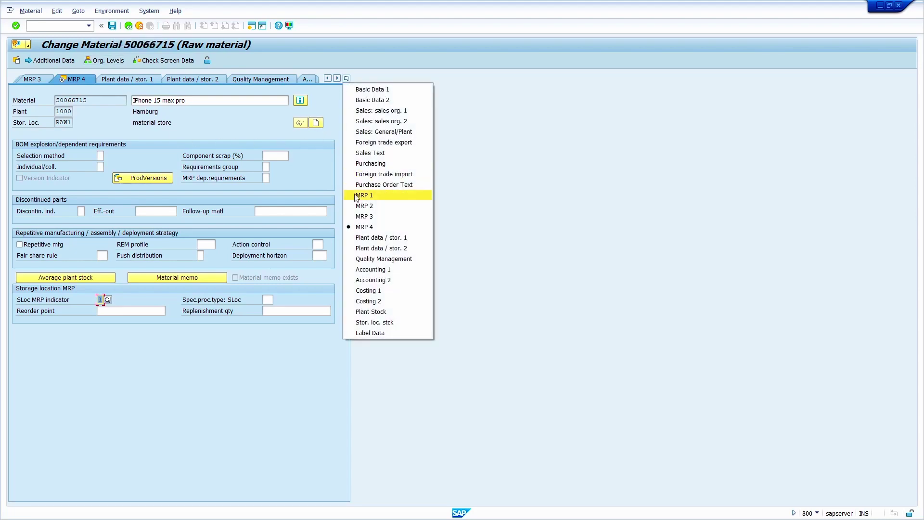
click(376, 208)
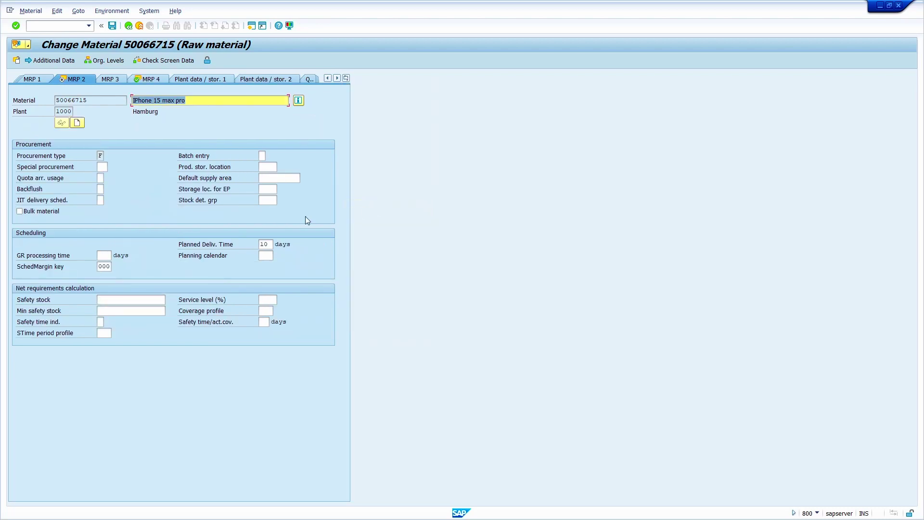
click(115, 299)
click(115, 299)
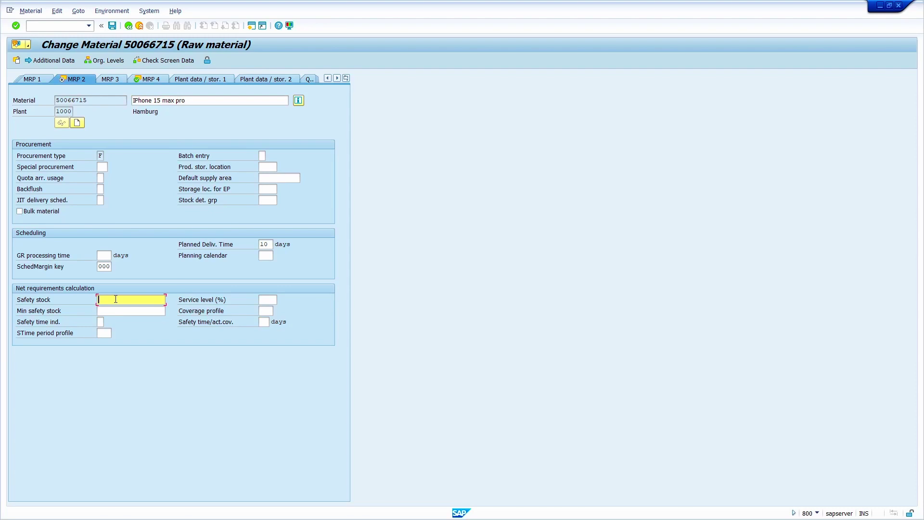
text(50)
click(112, 26)
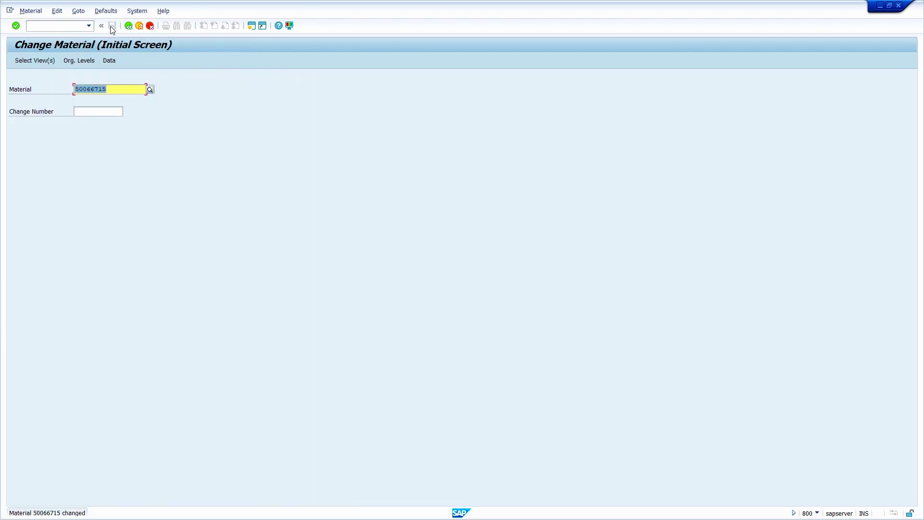
click(68, 26)
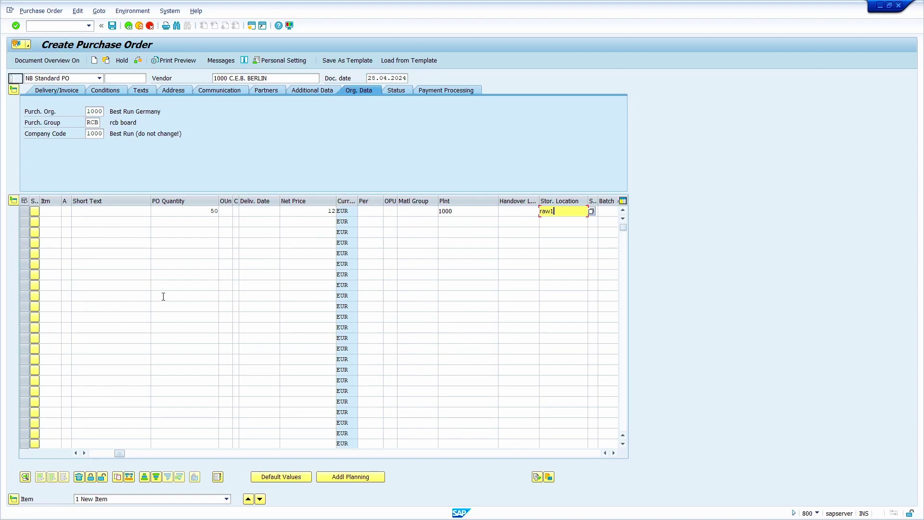
Validate the purchase order item, assign tax code 1I, and save the purchase order
key(Return)
key(Down)
key(Return)
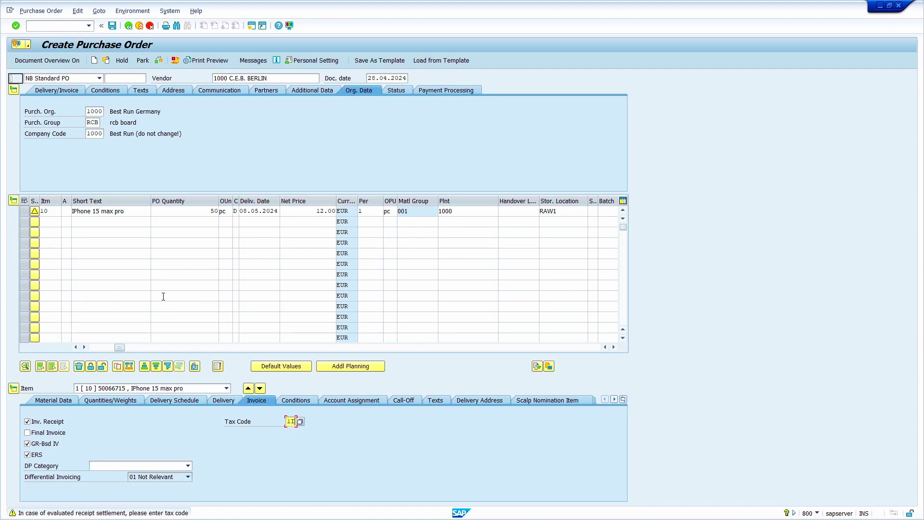
key(Return)
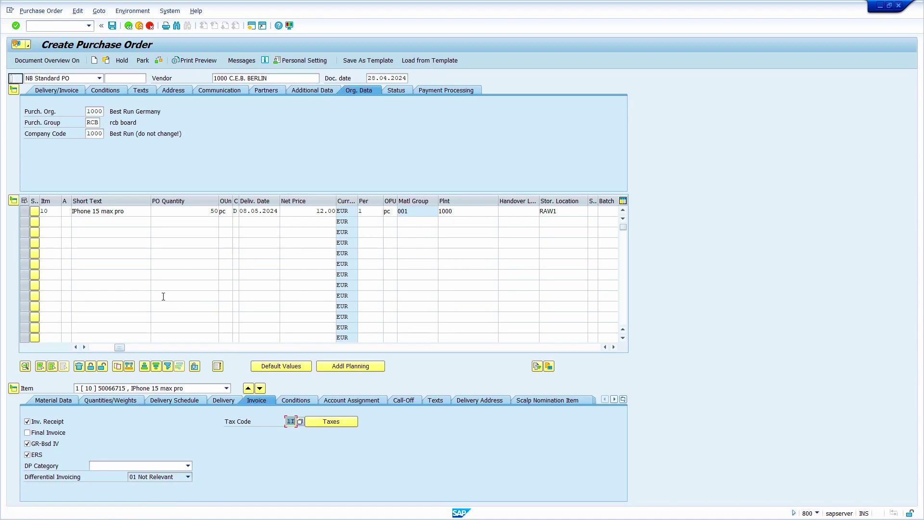
key(ctrl+s)
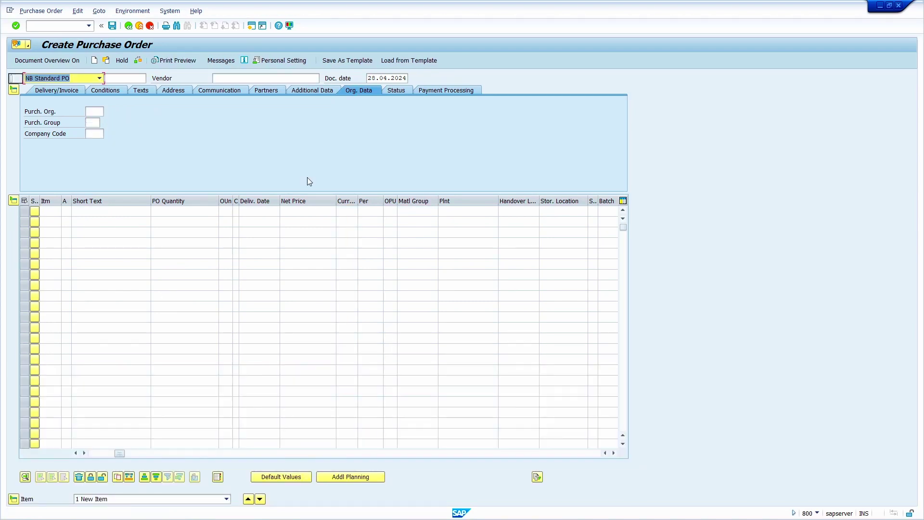
click(54, 27)
In MIGO, load the purchase order, mark the item OK, check and post the receipt
text(/nmigo)
key(Return)
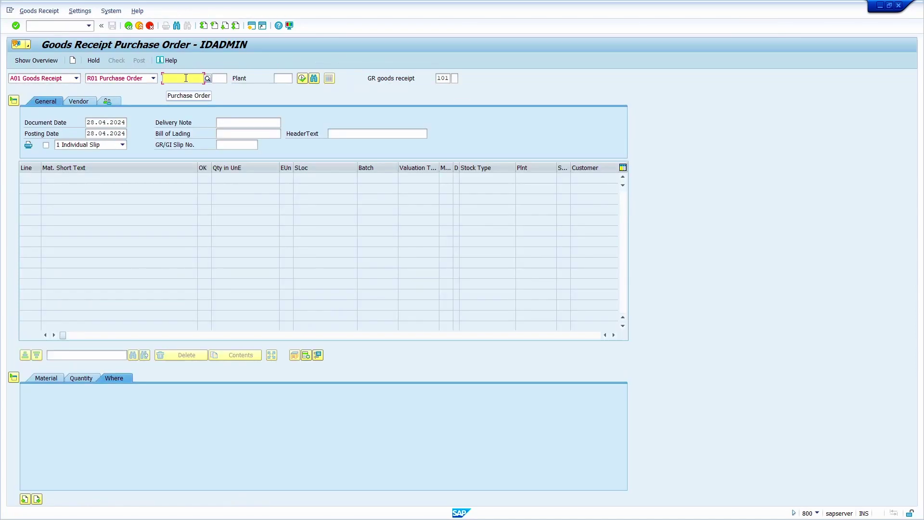
key(ctrl+v)
key(Return)
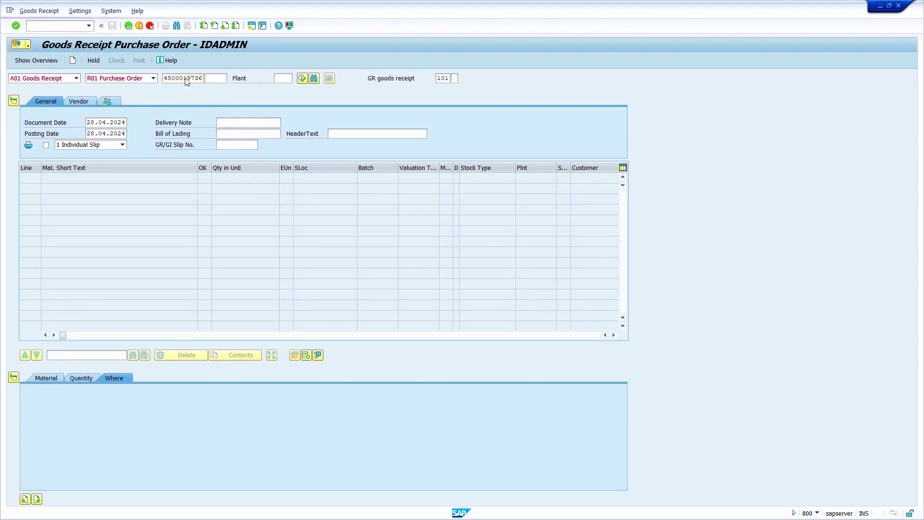
click(51, 499)
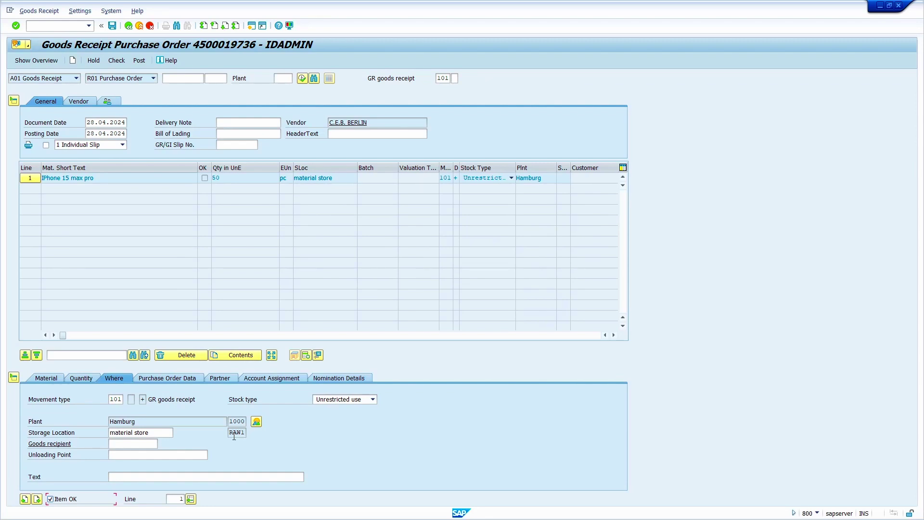
click(116, 62)
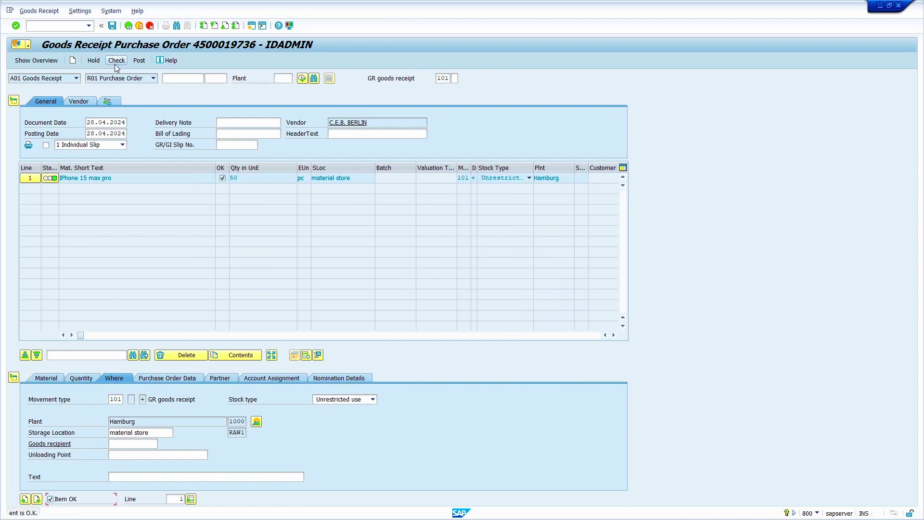
click(140, 63)
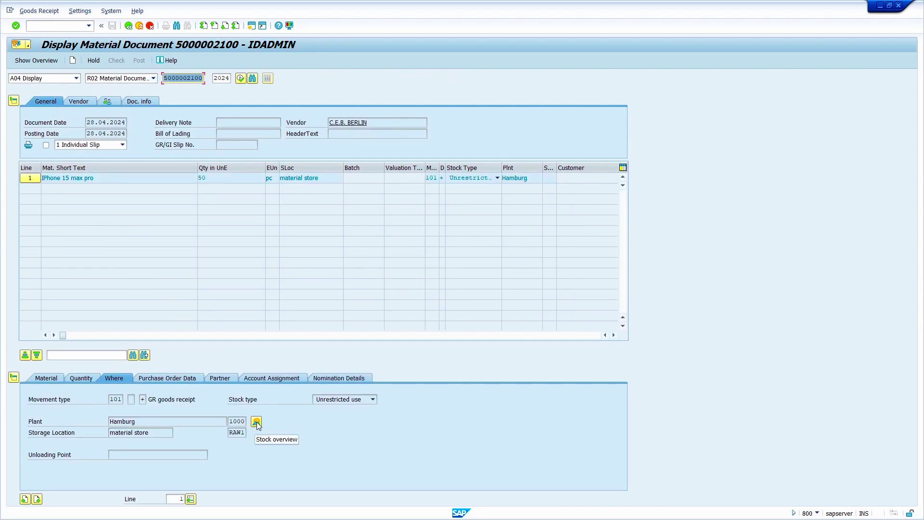
click(257, 423)
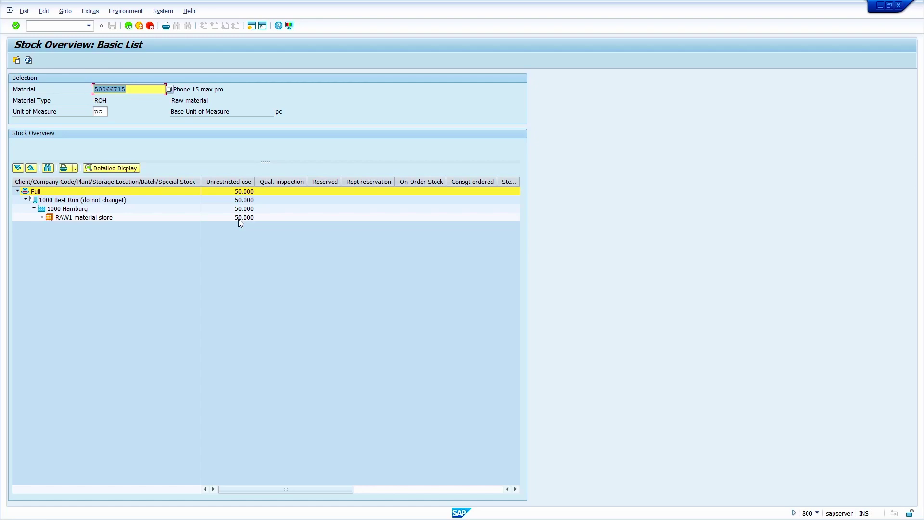
click(77, 26)
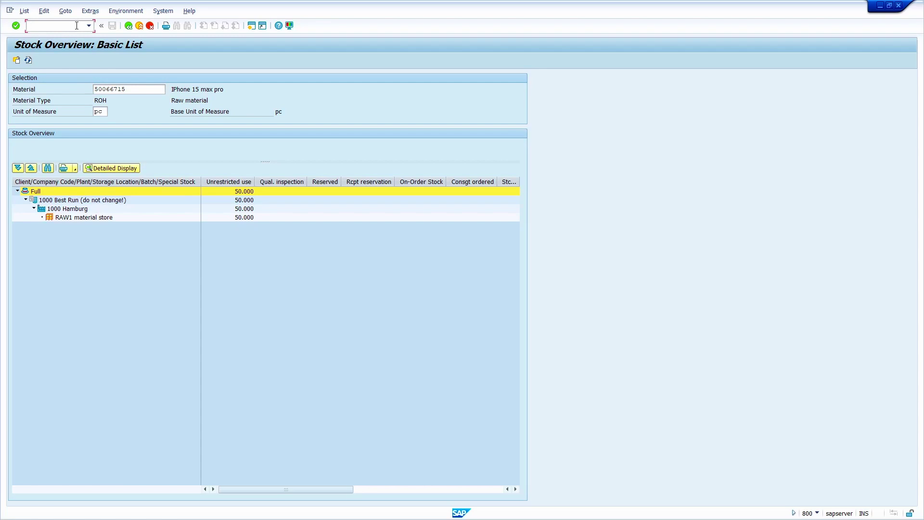
text(/nmd03)
Run MD03 with Create Purchase Req. indicator 1 and results displayed before saving
key(Return)
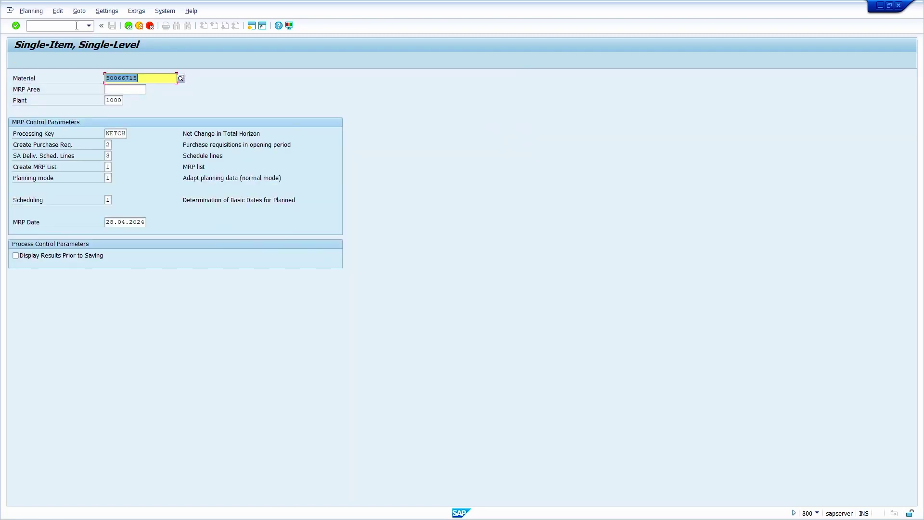
double_click(108, 145)
click(114, 145)
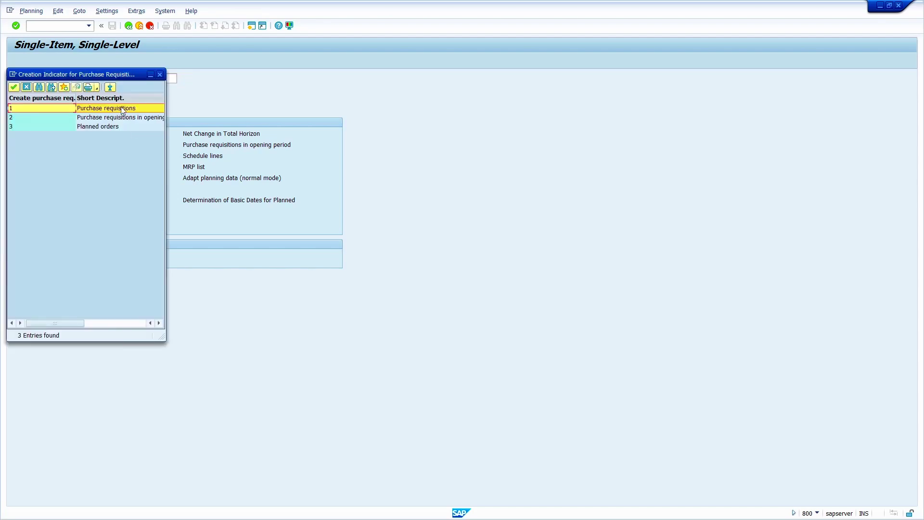
double_click(115, 109)
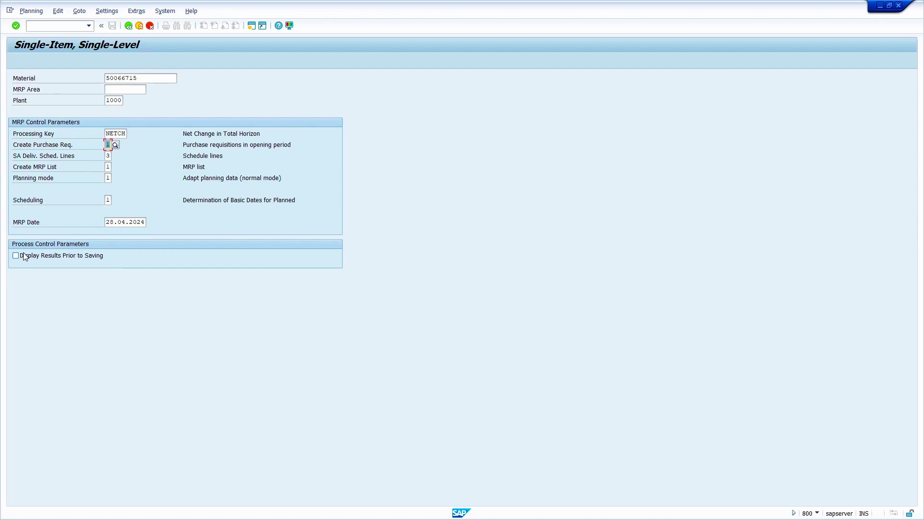
click(16, 255)
key(Return)
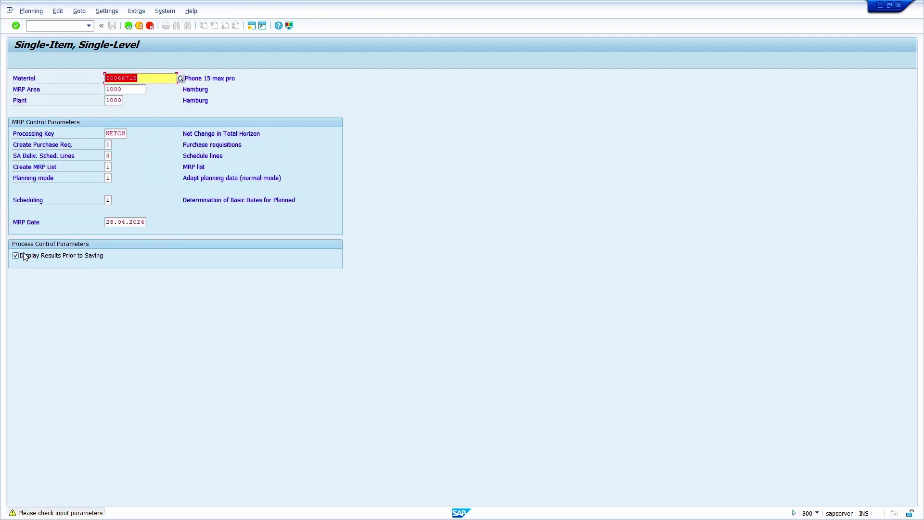
key(Return)
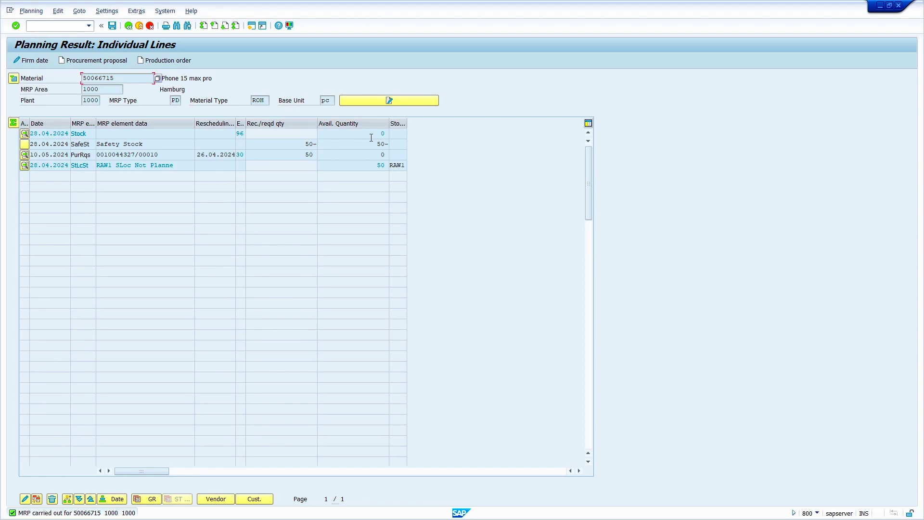
click(129, 26)
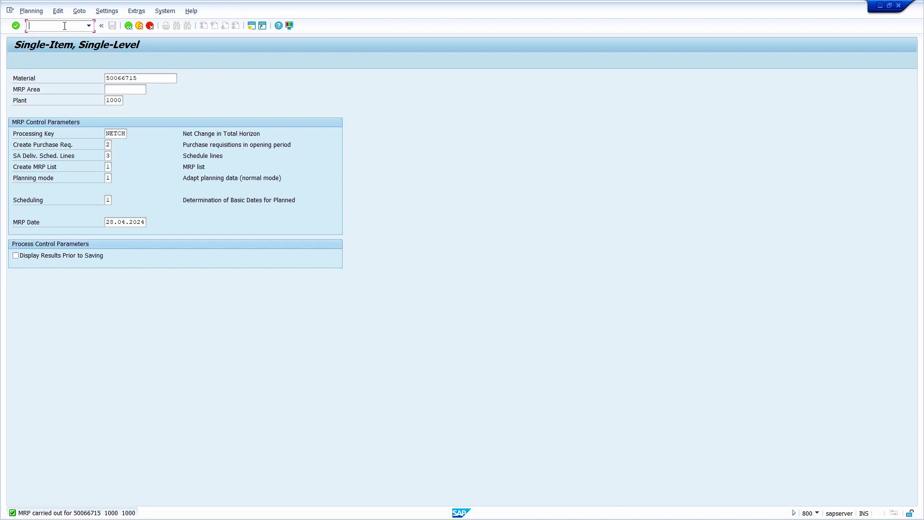
Display the MD04 stock/requirements list for material 50066715 in plant 1000
text(/nmd04)
key(Return)
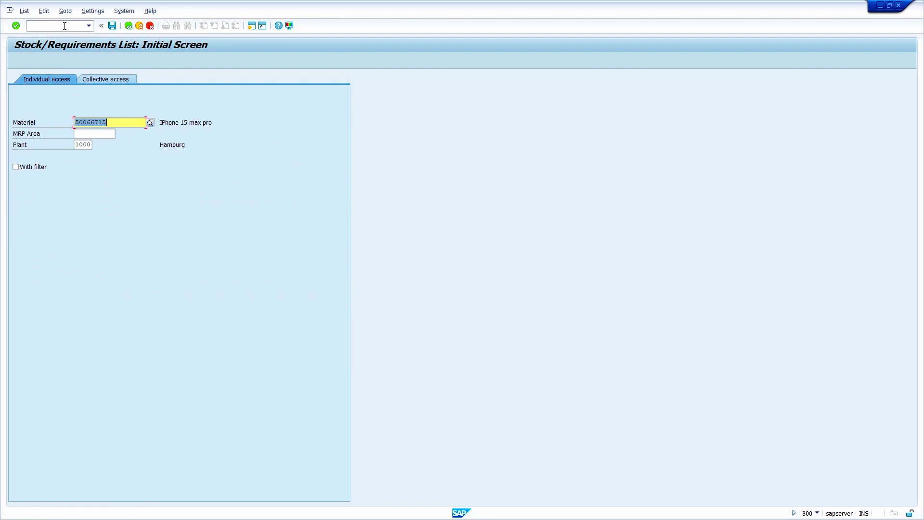
key(Return)
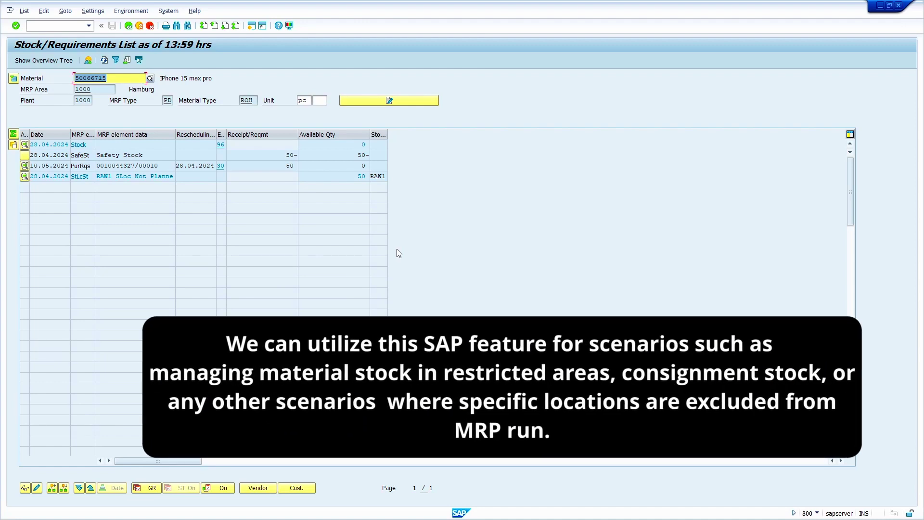
click(61, 27)
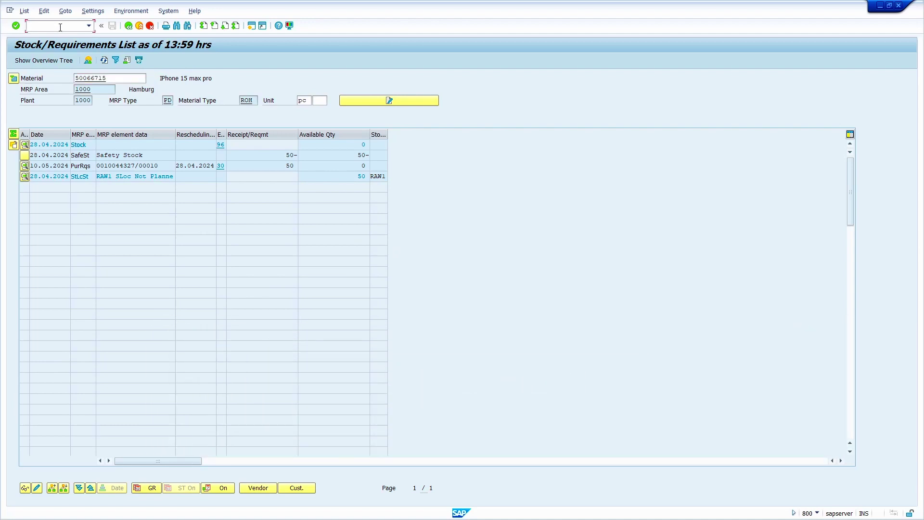
text(/nspro)
In the SAP Reference IMG, run Materials Management > Consumption-Based Planning > Planning > Define Storage Location MRP per Plant
key(Return)
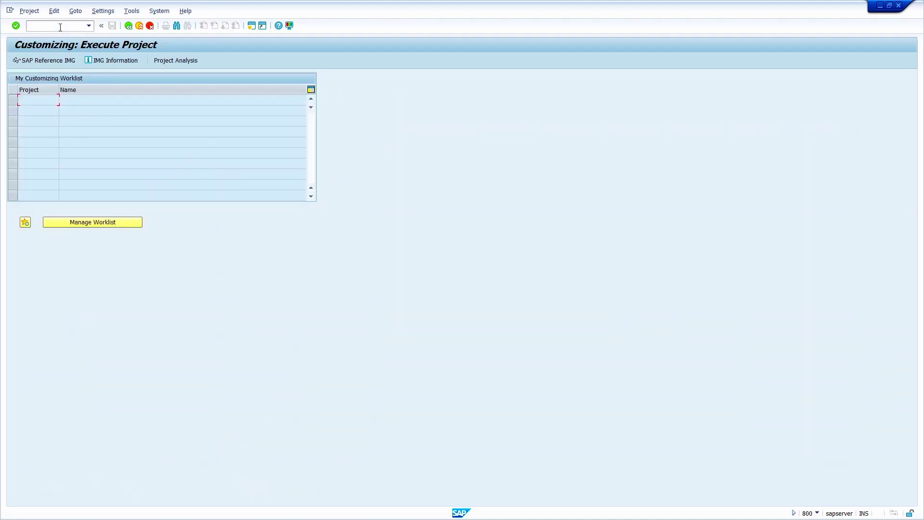
click(43, 62)
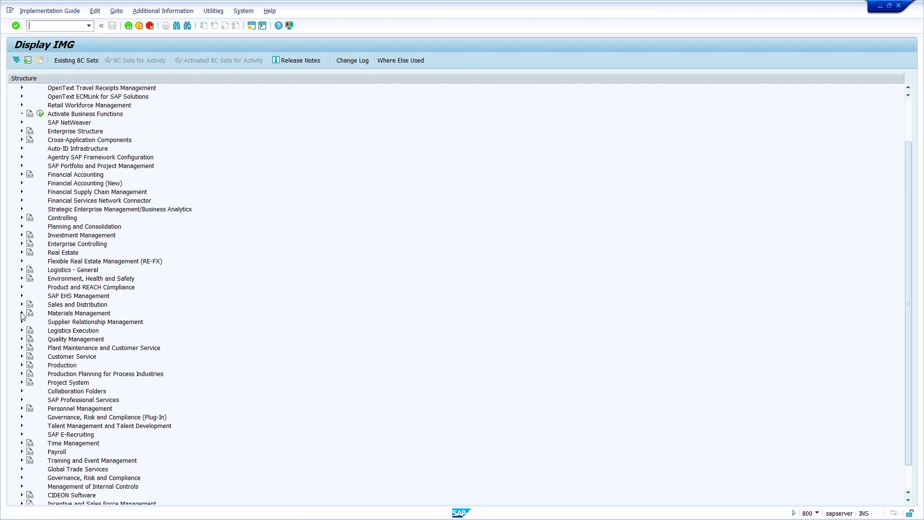
click(22, 313)
scroll(26, 289, down, 3)
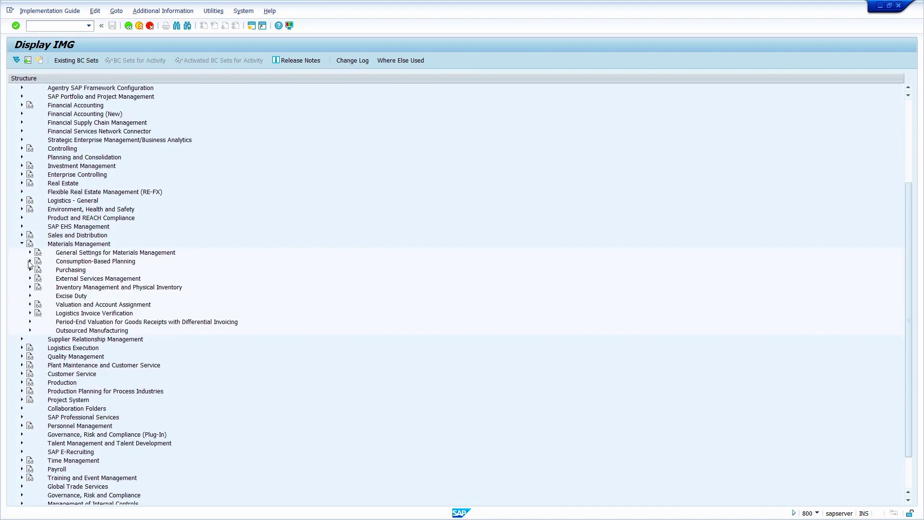
click(30, 262)
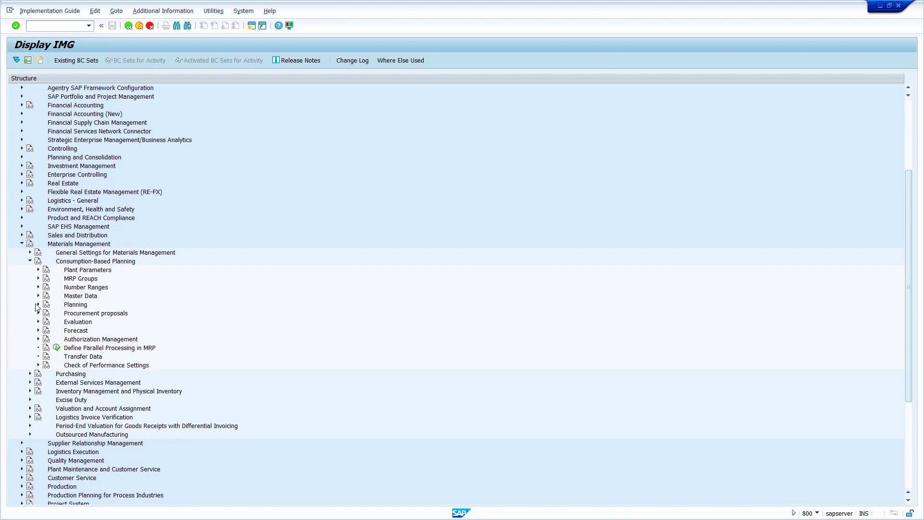
click(38, 305)
scroll(64, 316, down, 4)
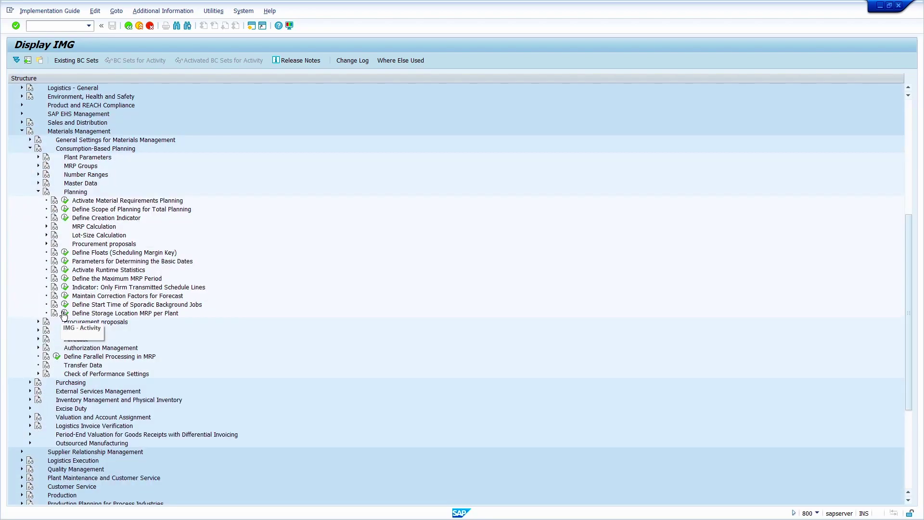
click(64, 314)
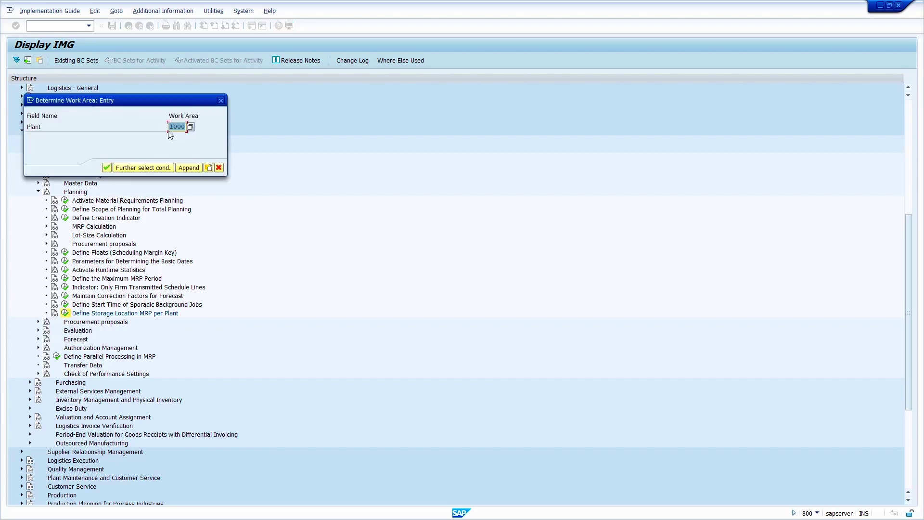
For plant 1000, give storage location RAW1 MRP indicator 1 and save
click(106, 168)
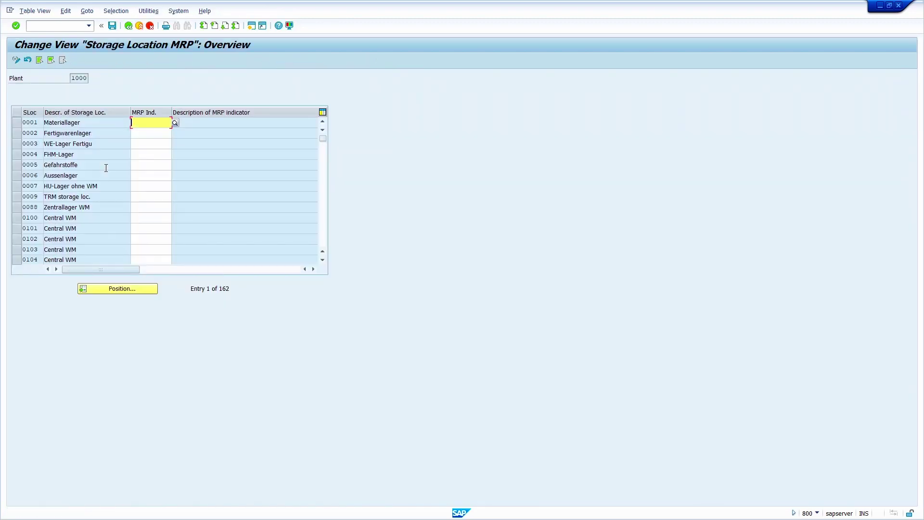
click(124, 290)
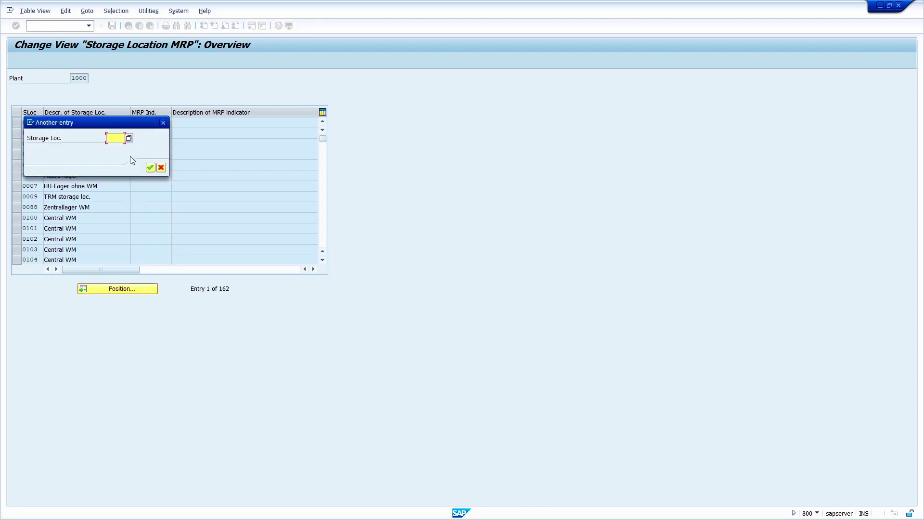
text(rawl)
click(149, 168)
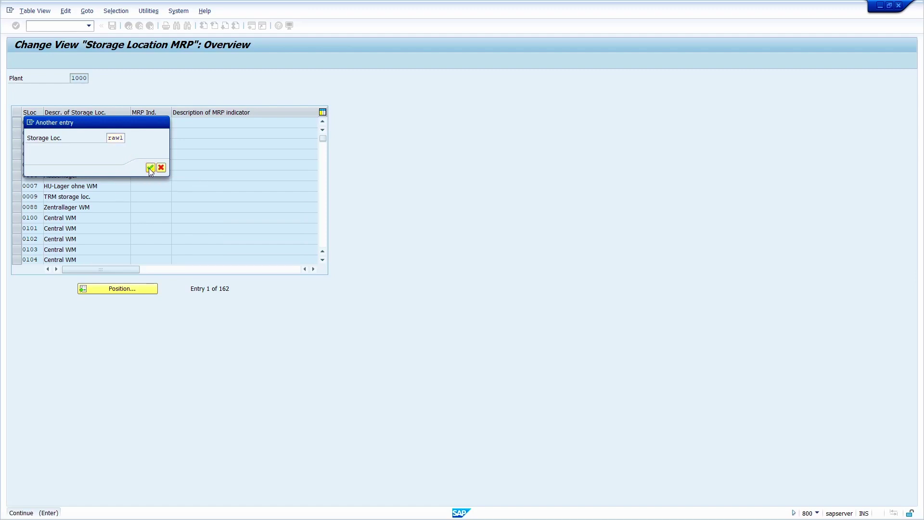
click(175, 124)
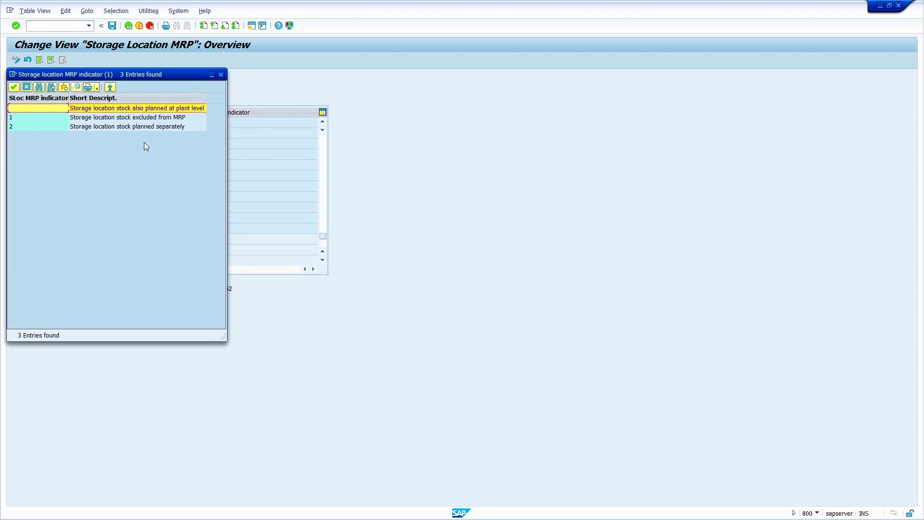
click(134, 118)
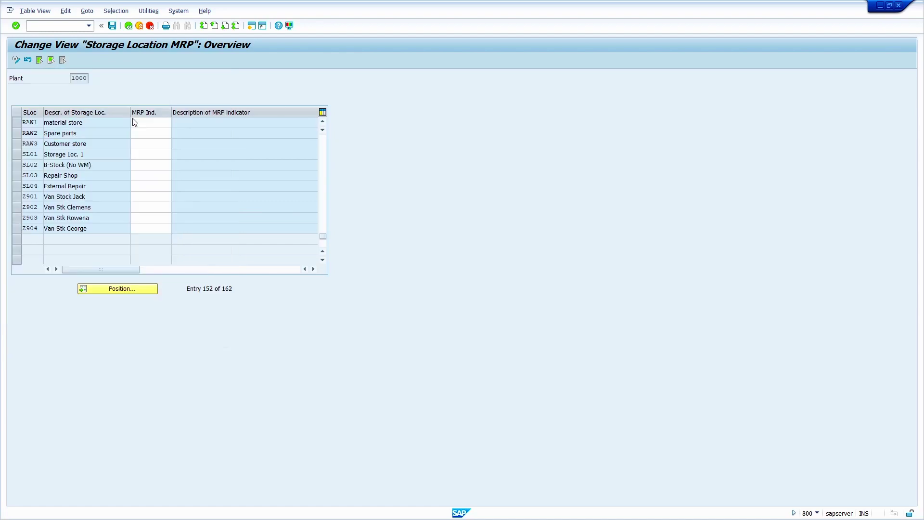
click(111, 26)
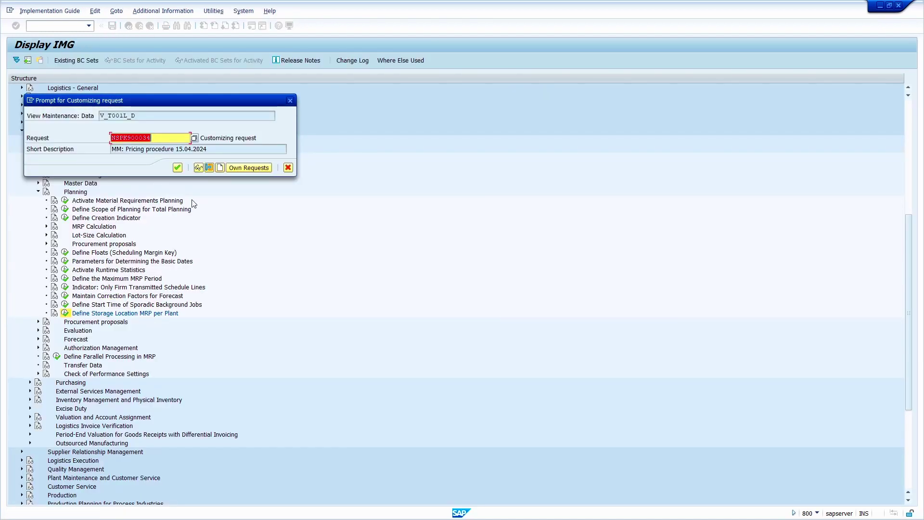
Create customizing request 'MM: Exclude ST from MRP 28.04.2024' and assign the RAW1 setting to it
click(220, 168)
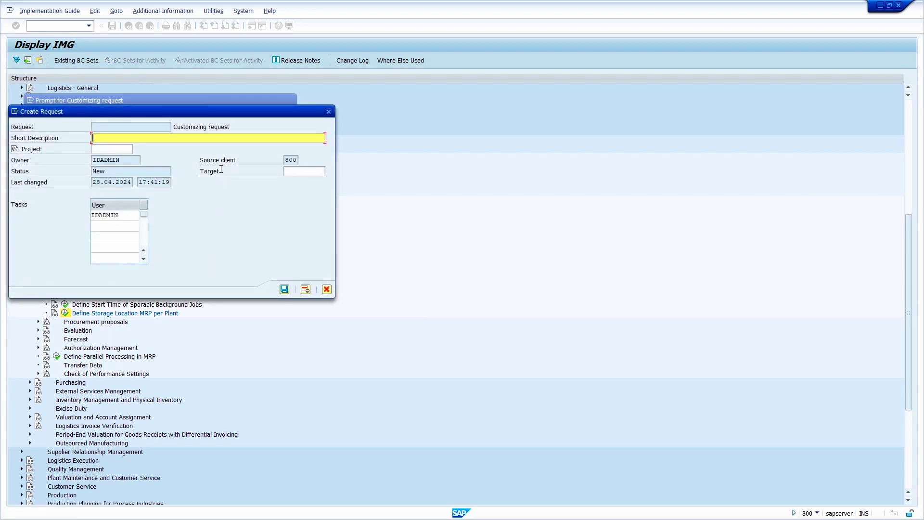
text(MM: Exclude ST from MRP 28.04.2024)
click(284, 289)
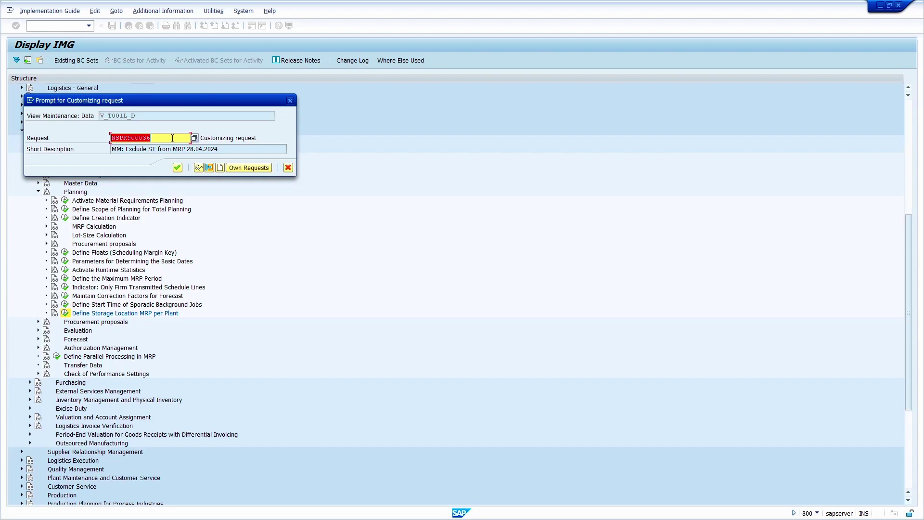
click(178, 167)
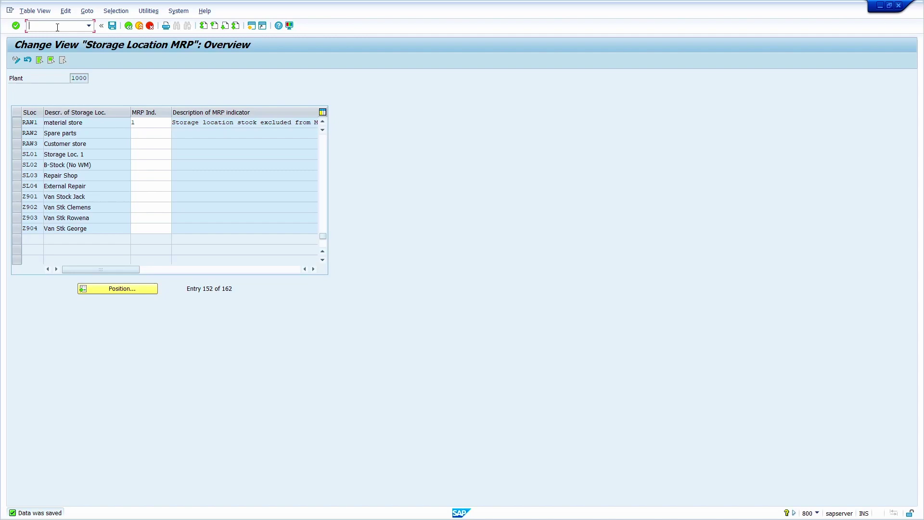
text(/nmm01)
Enter safety stock for new material 50066716, step through its data screens and save it
key(Return)
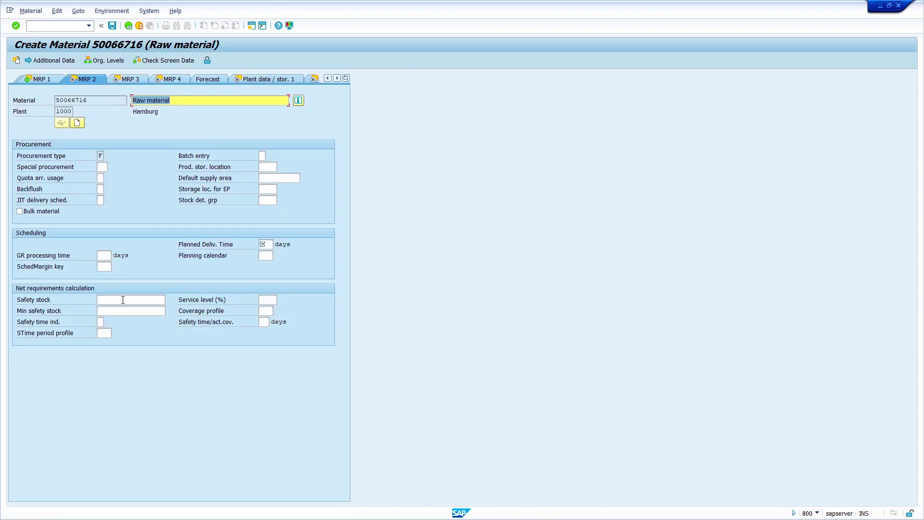
click(122, 300)
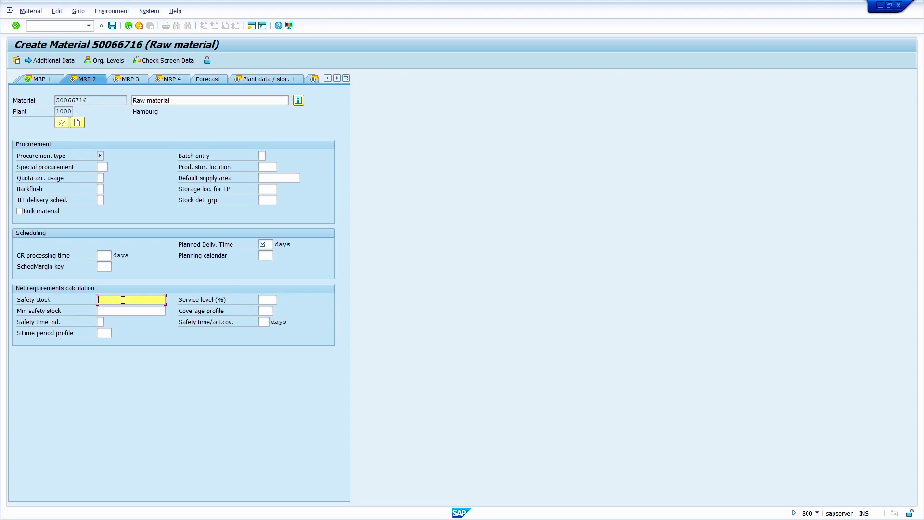
text(40)
key(Return)
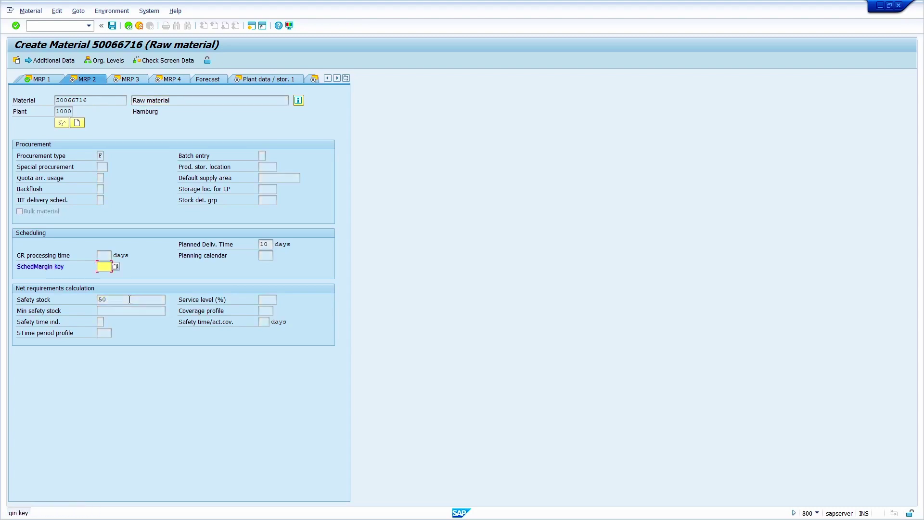
key(Return)
key(Return)
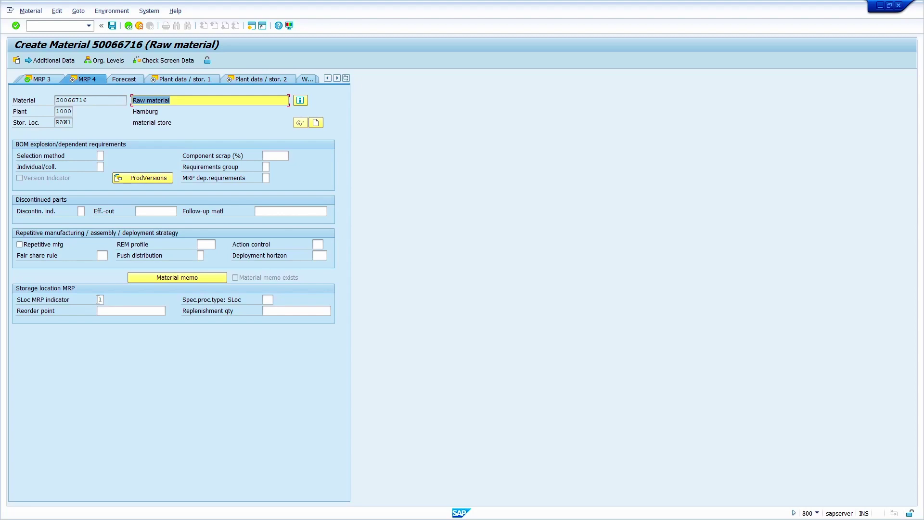
key(Return)
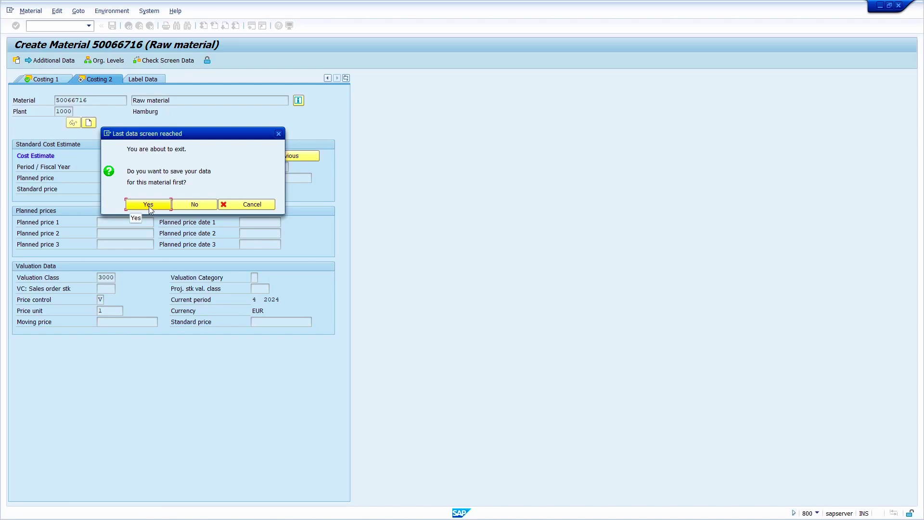
click(148, 205)
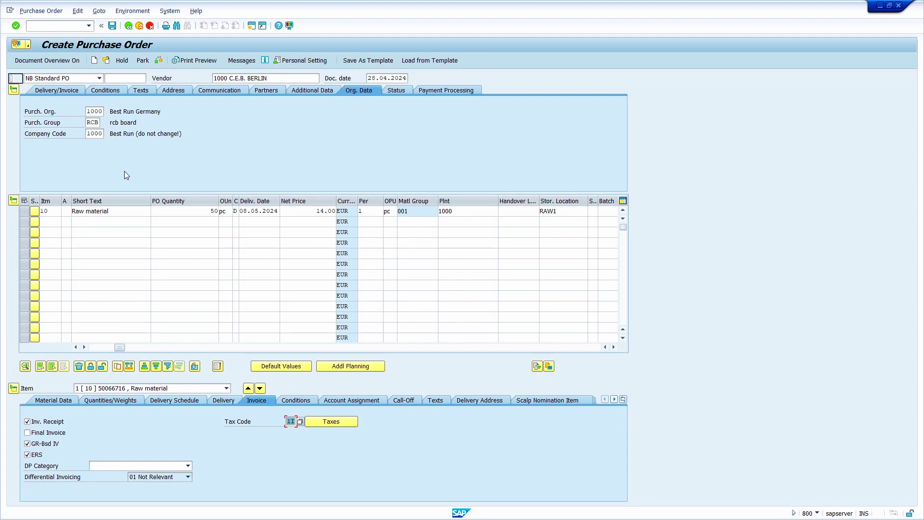
Save the 50-piece RAW1 purchase order, post its goods receipt, and start MD03 single-item planning
click(114, 30)
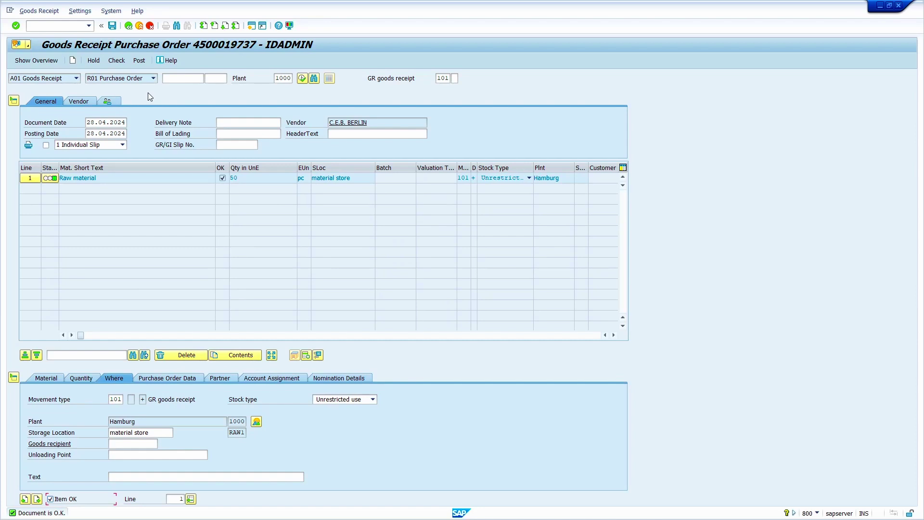
click(112, 26)
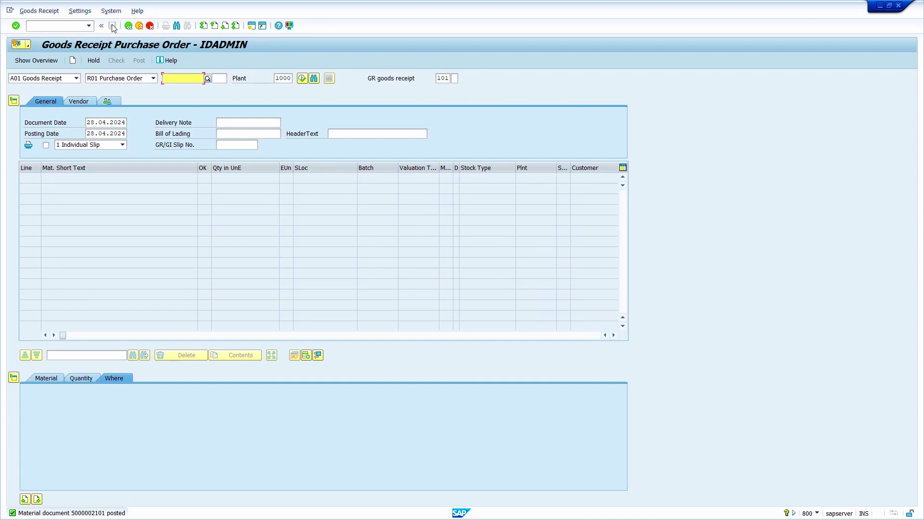
click(63, 23)
text(/nmd03)
key(Return)
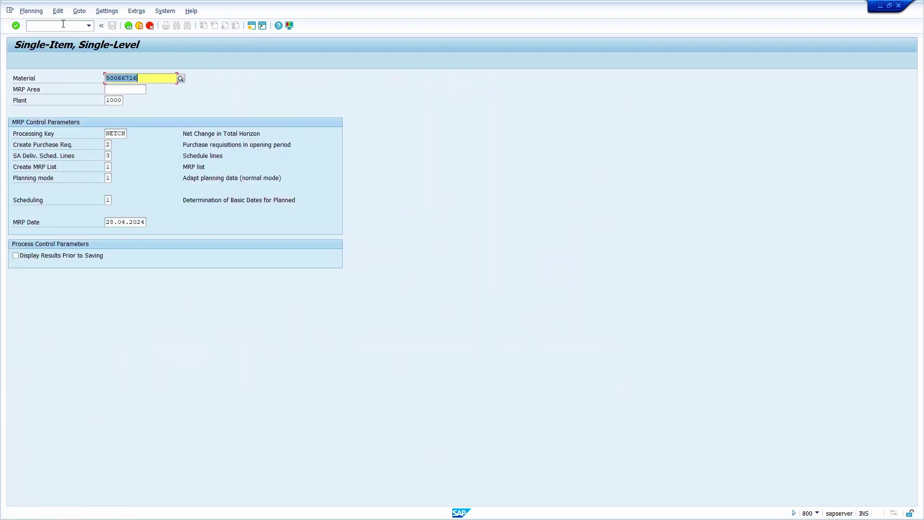
Run MRP for 50066716 in plant 1000 with Create Purchase Req. 1 and results shown before saving
double_click(108, 145)
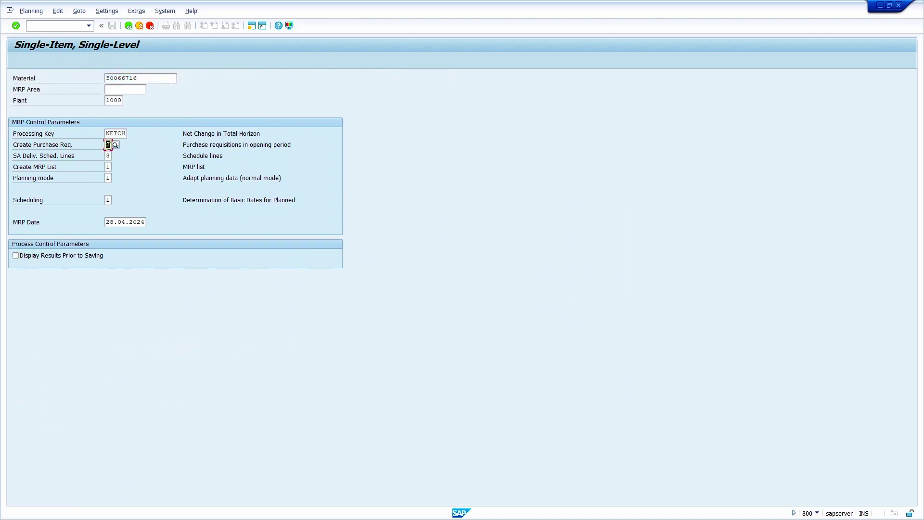
click(116, 146)
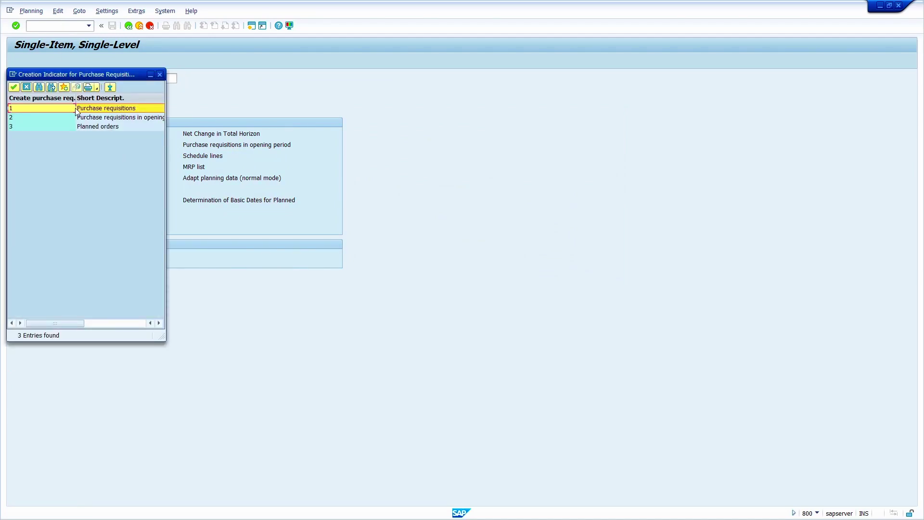
click(76, 108)
click(16, 256)
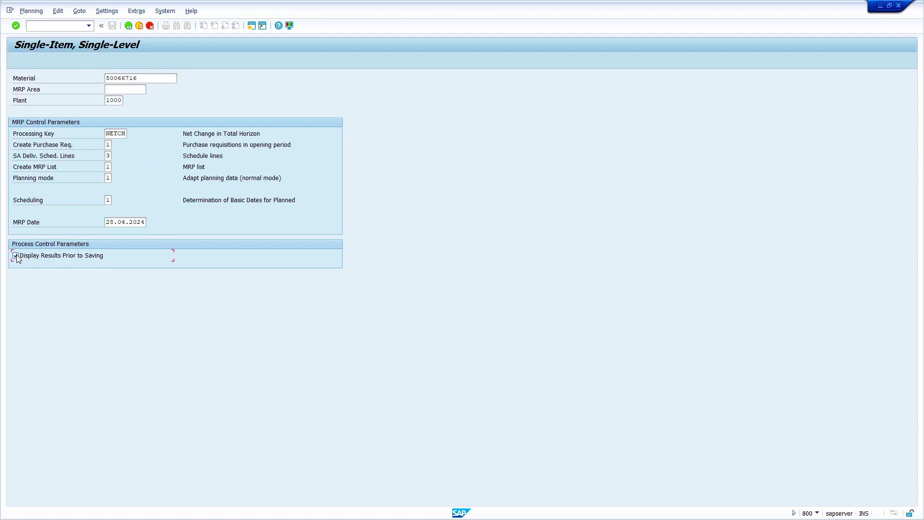
key(Return)
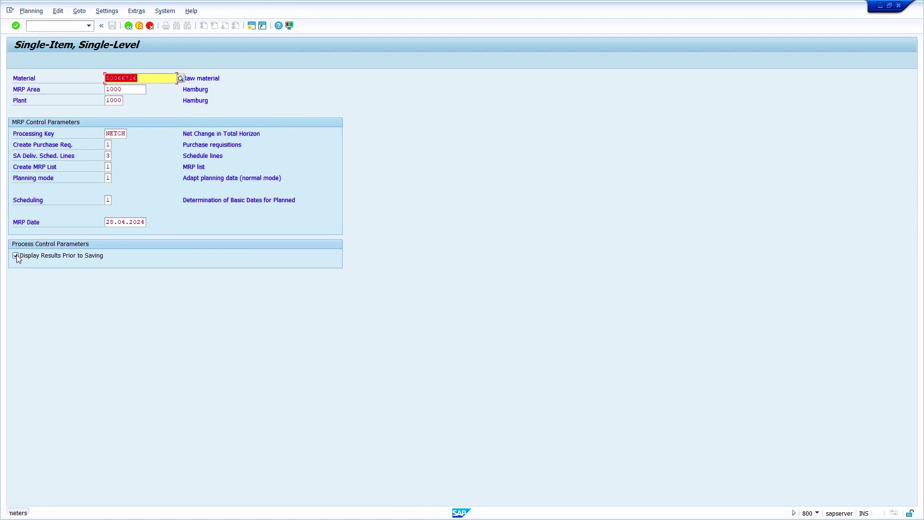
key(Return)
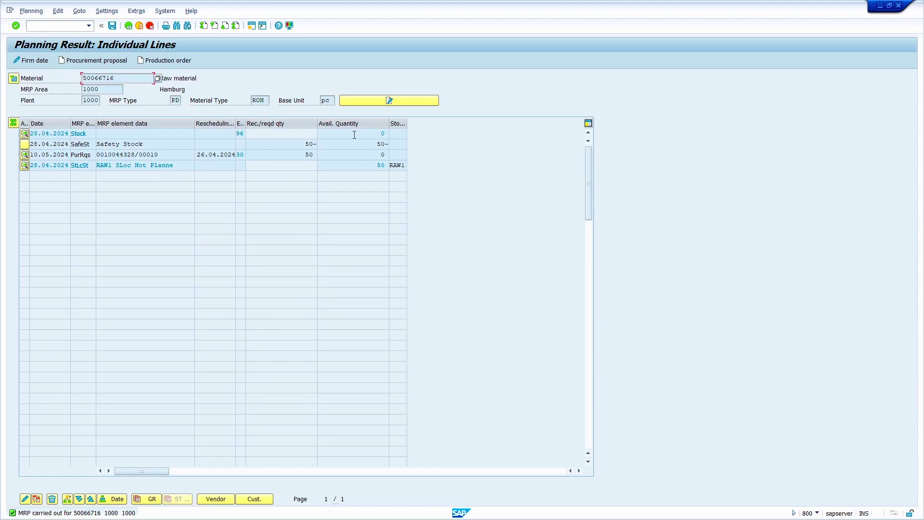
Leave the planning result and display the MD04 stock/requirements list for 50066716, plant 1000
click(129, 26)
click(60, 27)
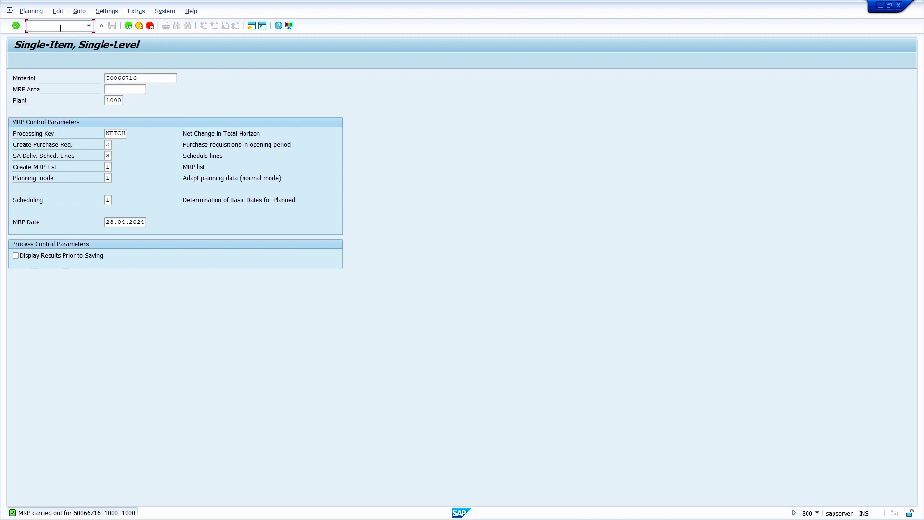
text(/nmd04)
key(Return)
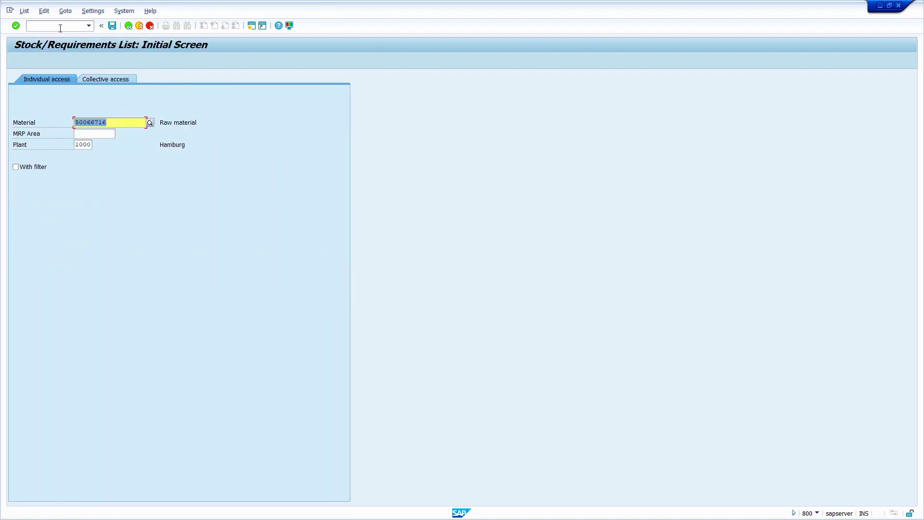
key(Return)
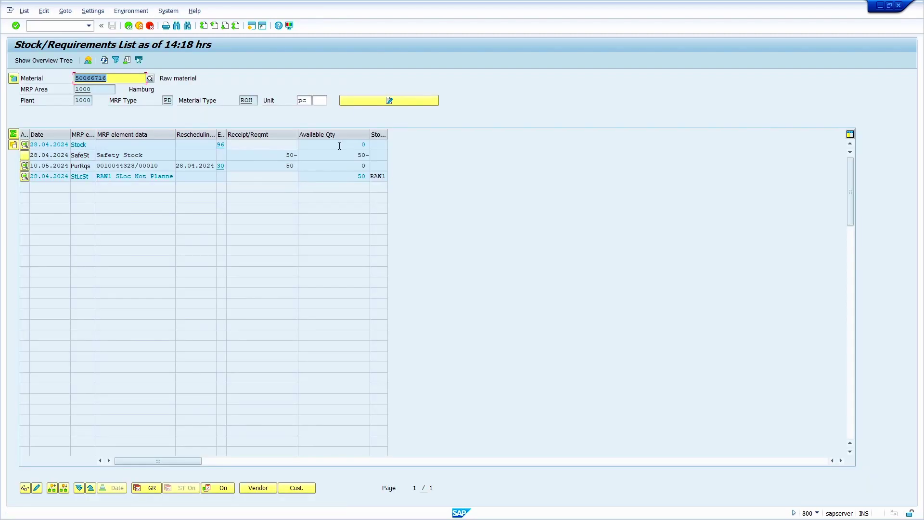